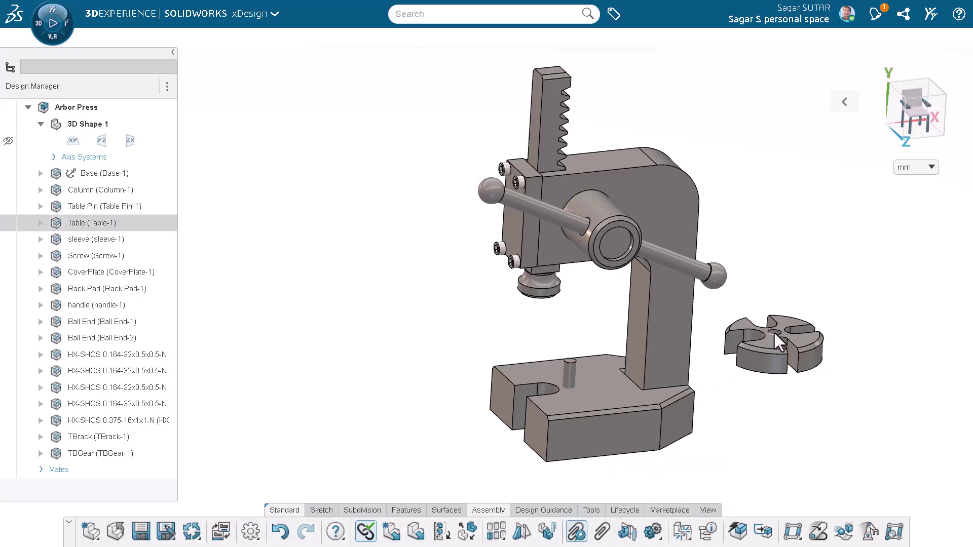
# Place the slotted table onto the base's table pin with Smart Mate and expand the suggested mates.
pyautogui.moveTo(770, 332); pyautogui.dragTo(570, 363)
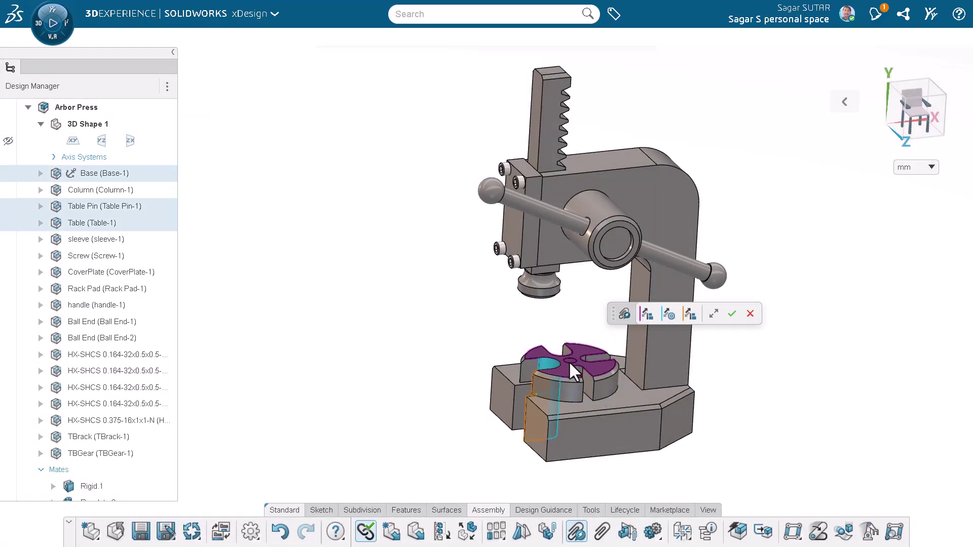
pyautogui.click(713, 313)
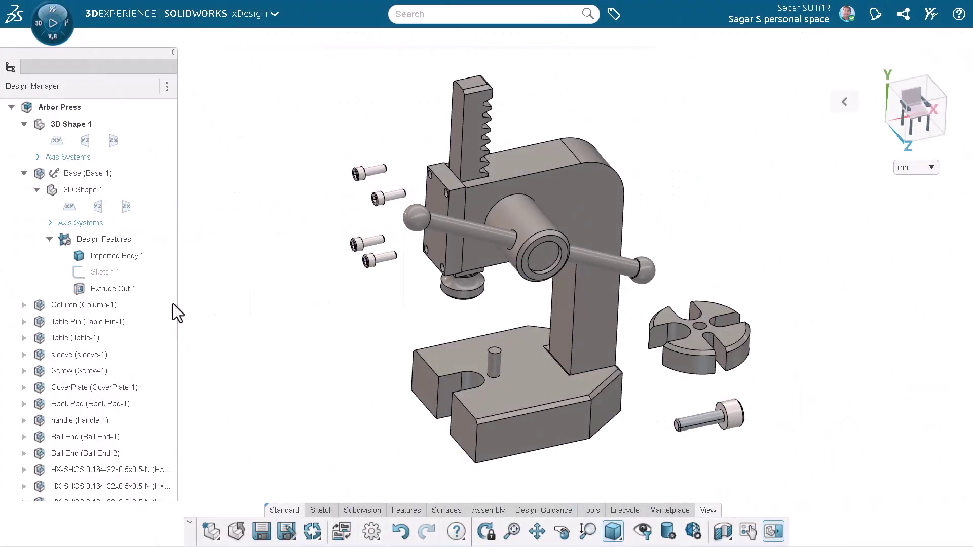
# Smart-mate the loose slotted table's centre hole onto the table pin and show the full details of the suggested mates.
pyautogui.scroll(-8, 165, 303)
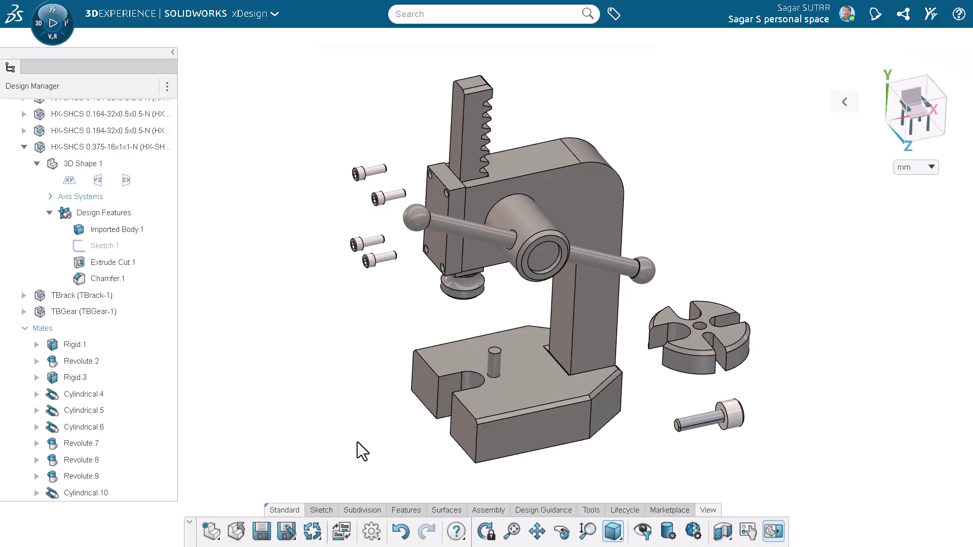
pyautogui.click(481, 511)
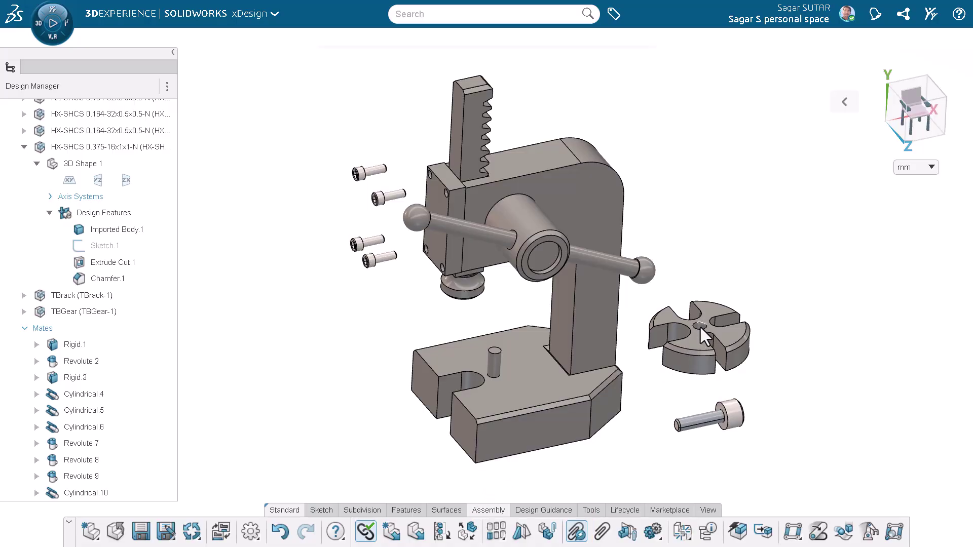
pyautogui.moveTo(698, 326); pyautogui.dragTo(494, 350)
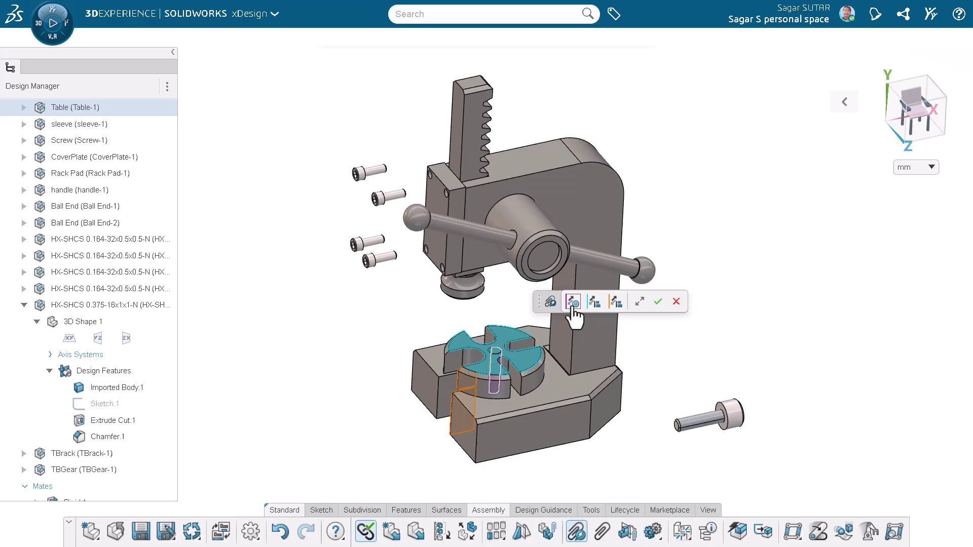
pyautogui.click(573, 303)
pyautogui.click(594, 303)
pyautogui.click(615, 302)
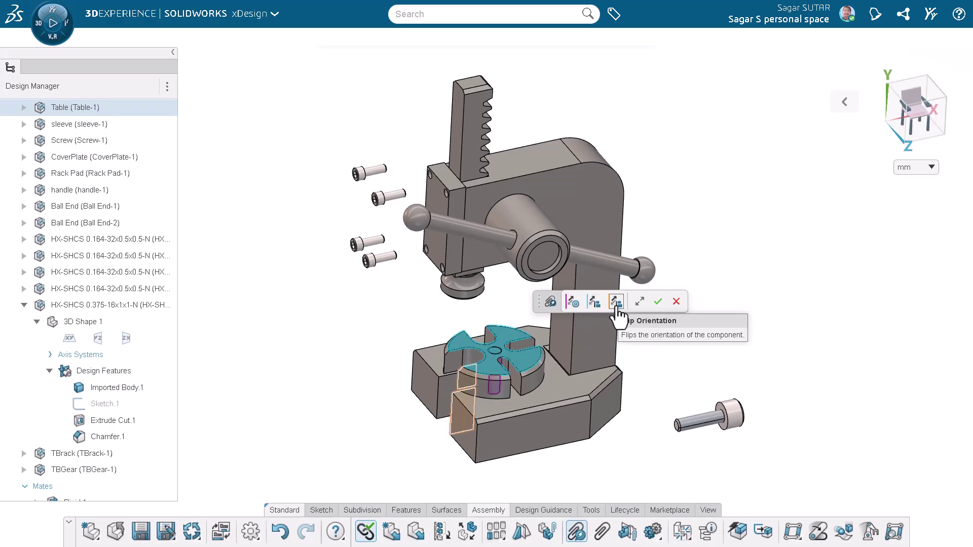
pyautogui.click(640, 301)
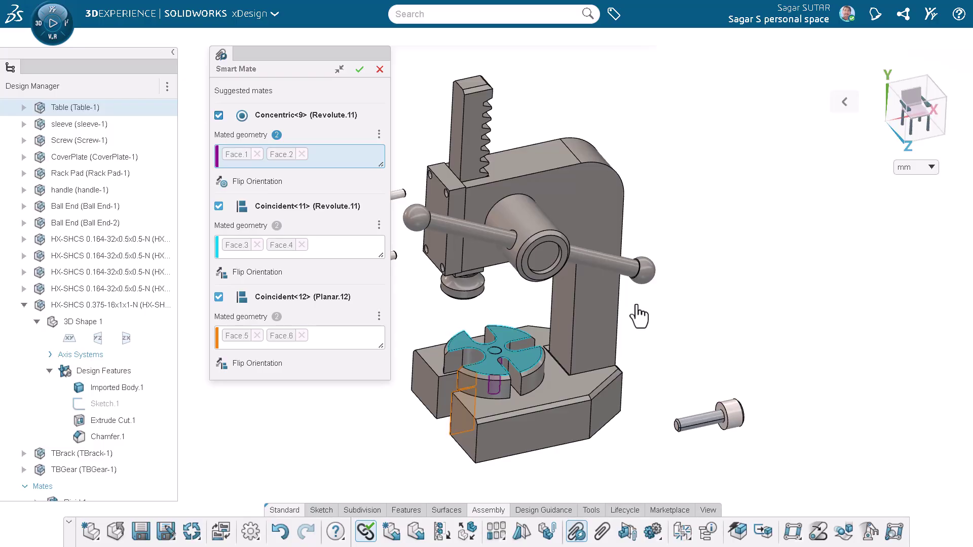
# Check the faces of the table's concentric and coincident mates, exclude the planar coincident mate and accept the rest.
pyautogui.click(241, 152)
pyautogui.click(279, 155)
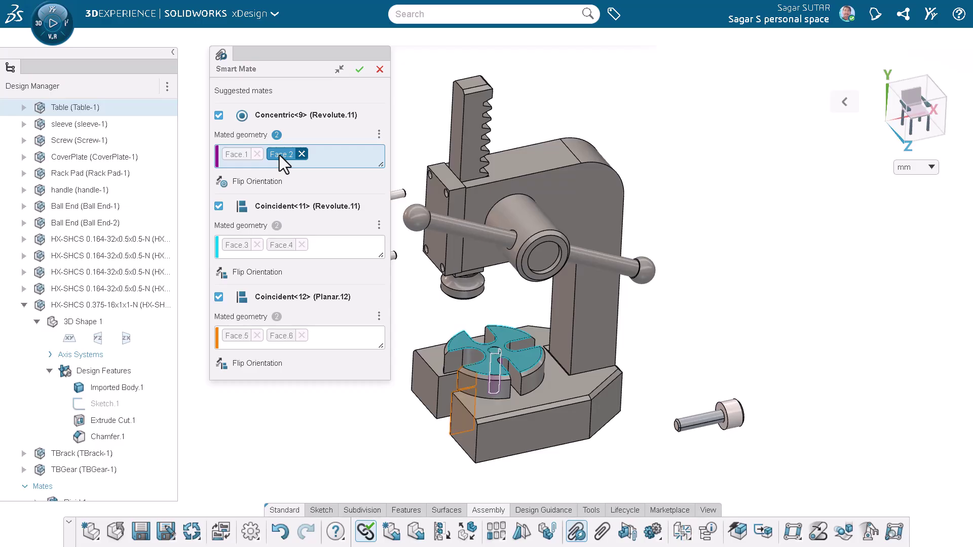
pyautogui.click(239, 243)
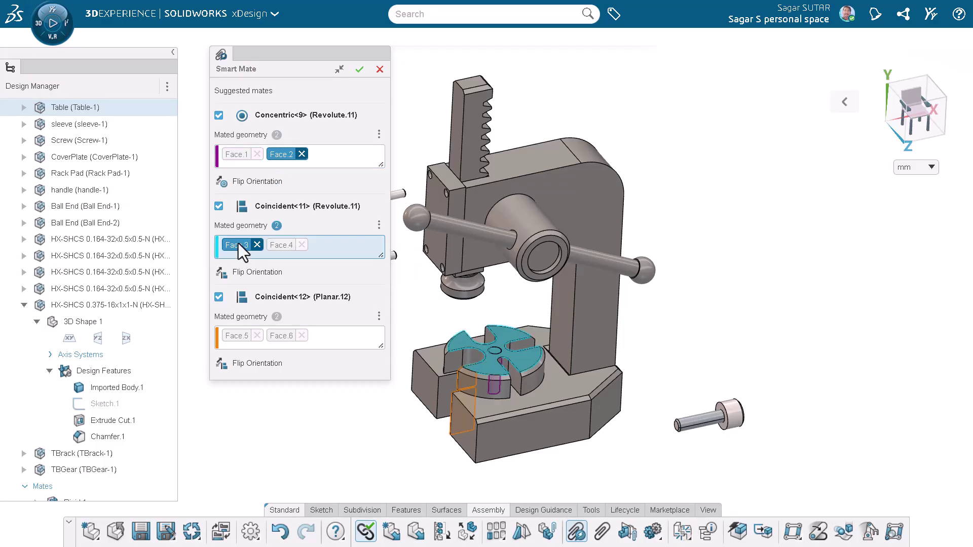
pyautogui.click(279, 245)
pyautogui.click(219, 297)
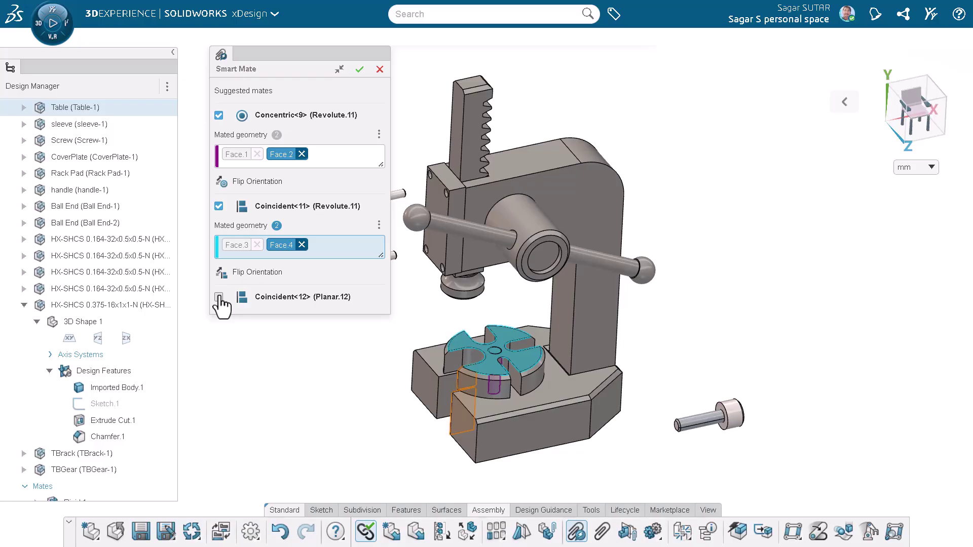
pyautogui.click(358, 72)
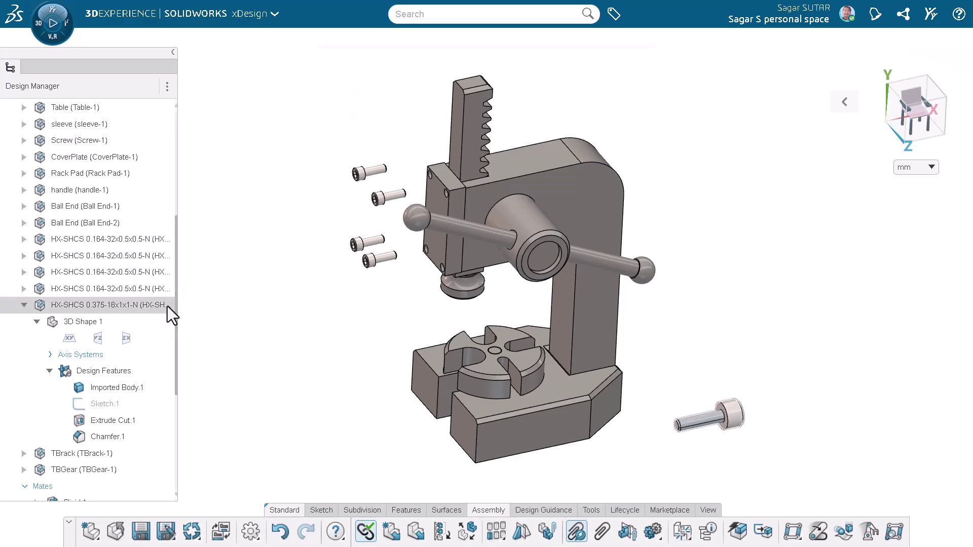
# Inspect which faces the table's new revolute mate uses.
pyautogui.scroll(-4, 167, 306)
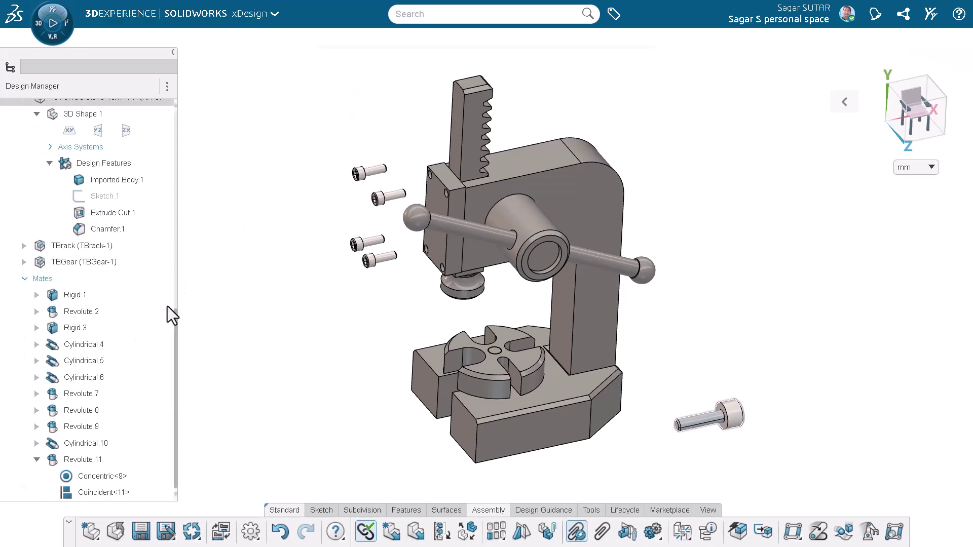
pyautogui.click(75, 460)
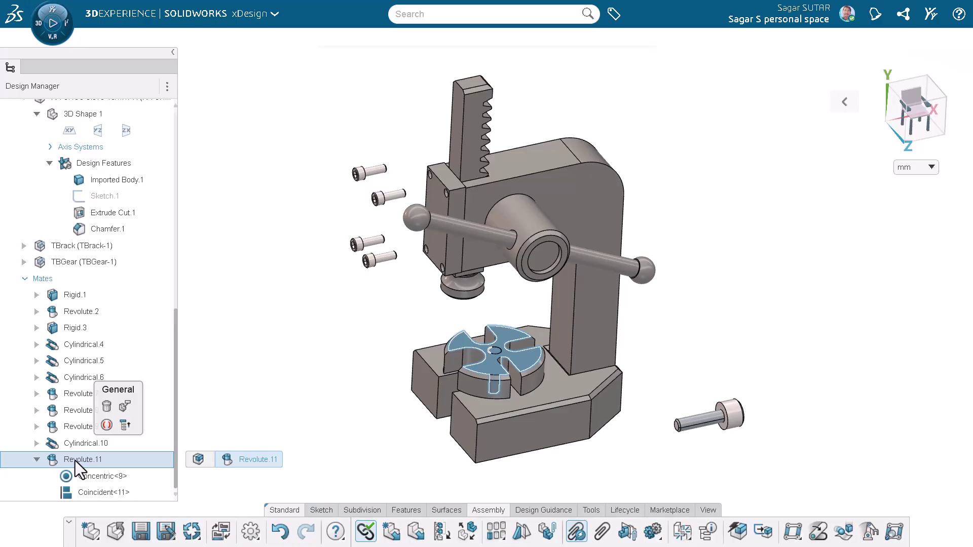
pyautogui.click(321, 363)
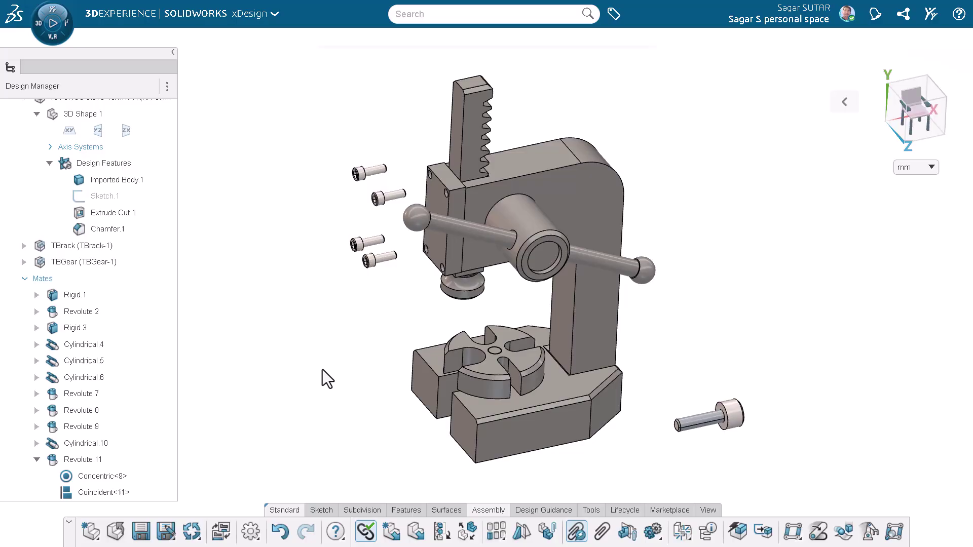
# Smart-mate the large 0.375-16 socket head screw into the counterbored hole beside the column and expand the suggested mates.
pyautogui.moveTo(675, 456); pyautogui.dragTo(560, 450, button='middle')
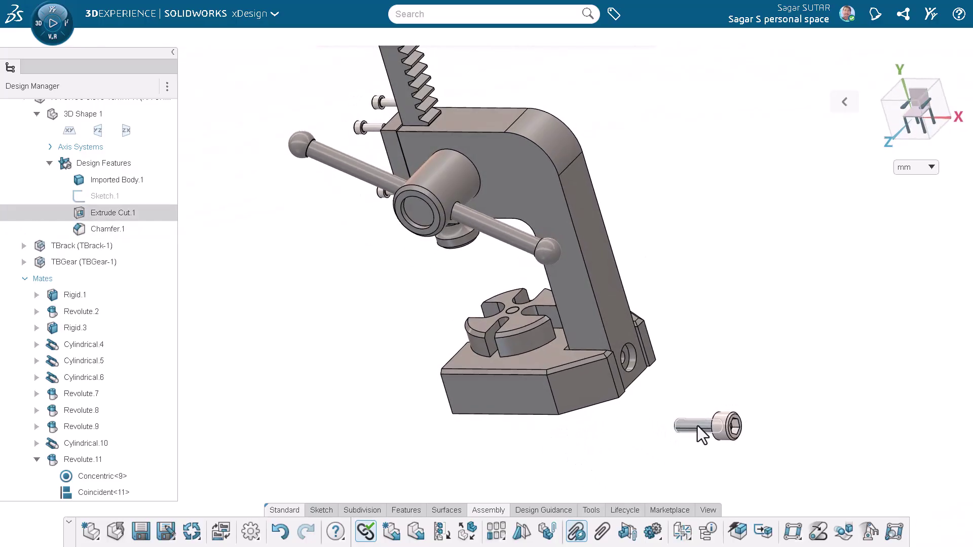
pyautogui.moveTo(698, 424); pyautogui.dragTo(610, 363)
pyautogui.scroll(2, 640, 360)
pyautogui.scroll(4, 626, 357)
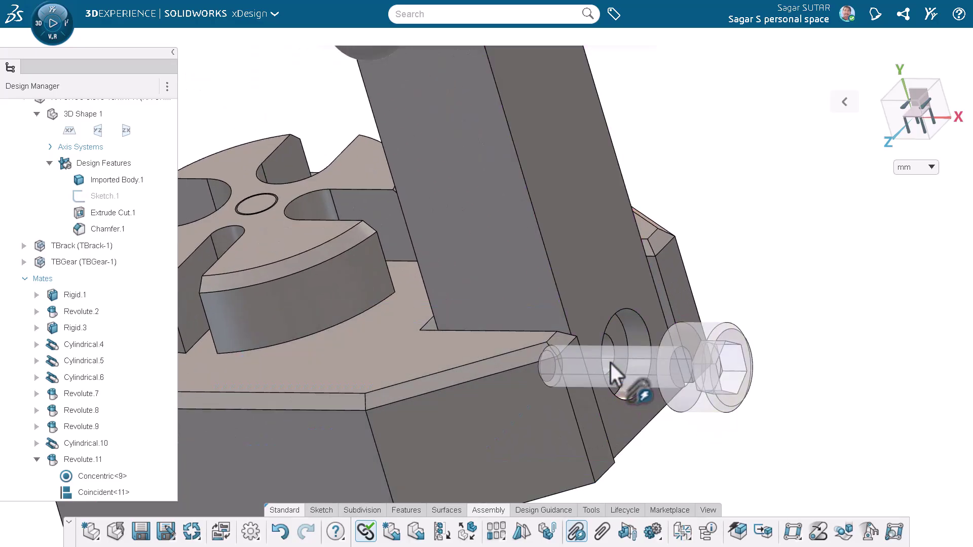
pyautogui.moveTo(610, 362)
pyautogui.mouseDown(button='middle')
pyautogui.moveTo(591, 360)
pyautogui.moveTo(620, 357)
pyautogui.mouseUp(button='middle')
pyautogui.moveTo(619, 357); pyautogui.dragTo(667, 348)
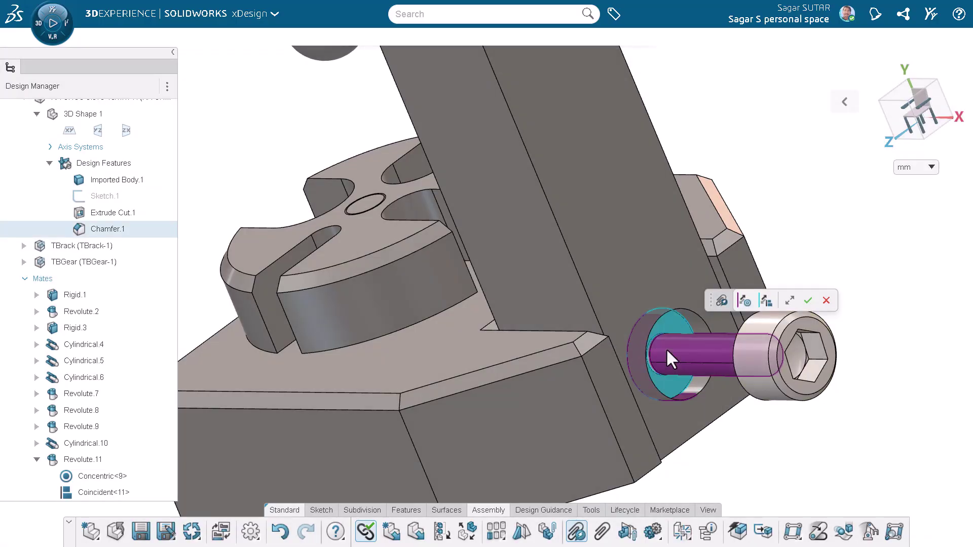
pyautogui.click(789, 301)
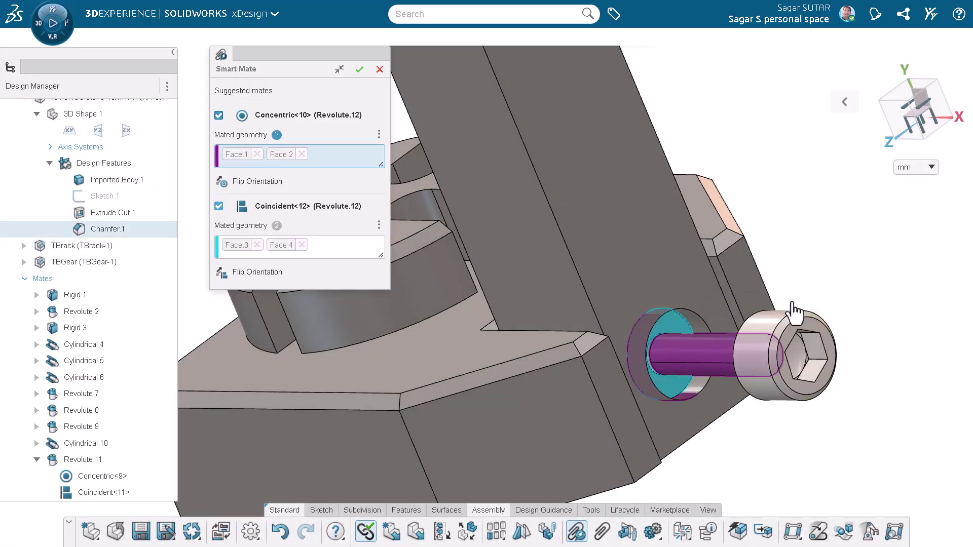
# Redefine the large screw's coincident mate between the counterbore floor and the underside of the screw head, and accept the mates.
pyautogui.click(238, 154)
pyautogui.click(278, 155)
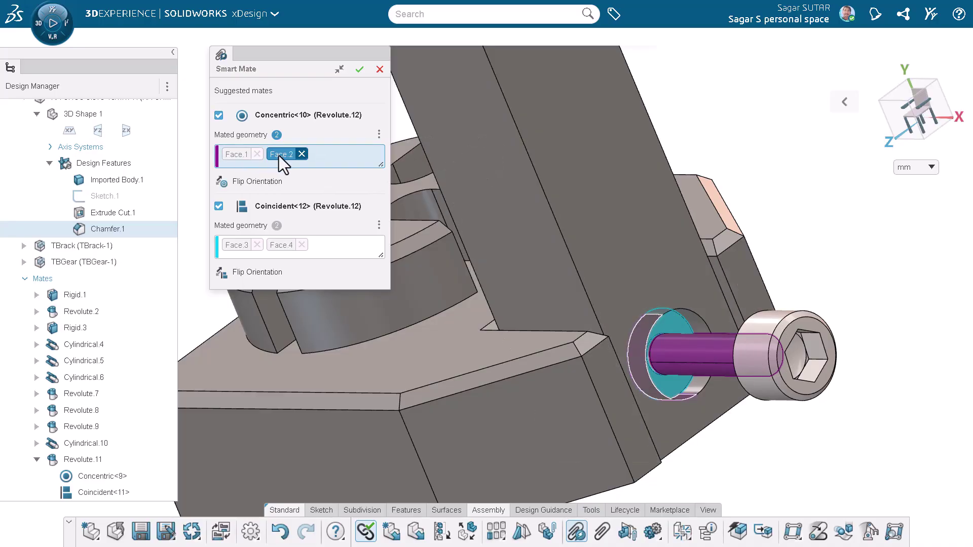
pyautogui.click(242, 245)
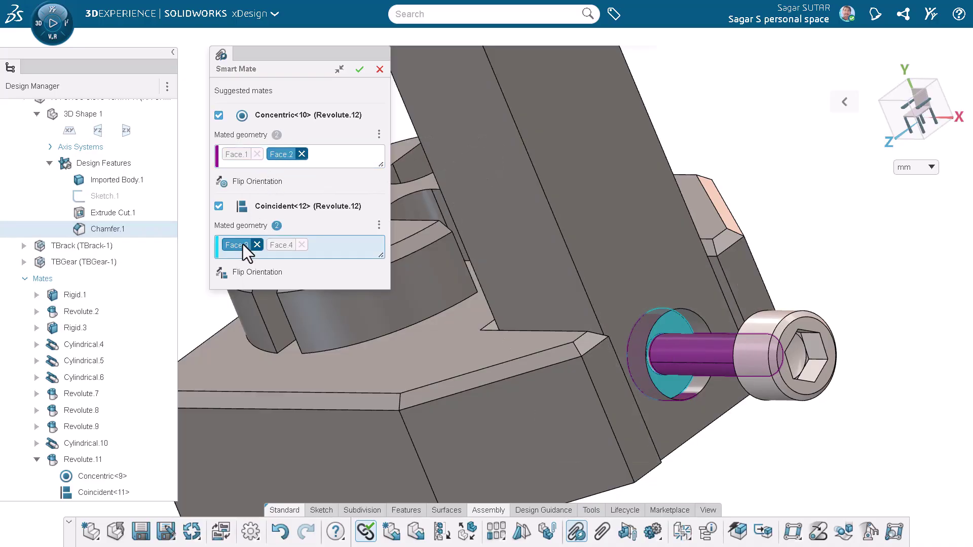
pyautogui.click(290, 247)
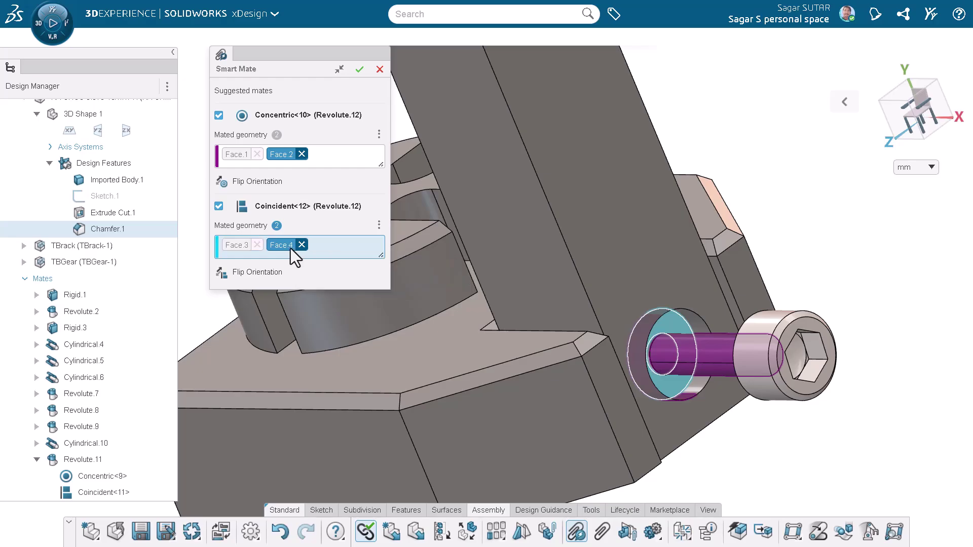
pyautogui.click(258, 245)
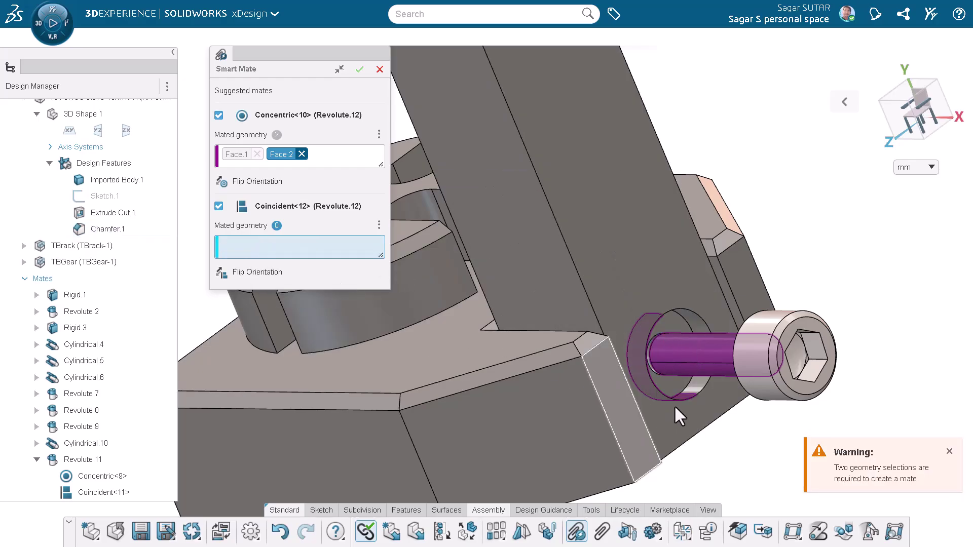
pyautogui.click(672, 385)
pyautogui.moveTo(692, 397); pyautogui.dragTo(825, 370, button='middle')
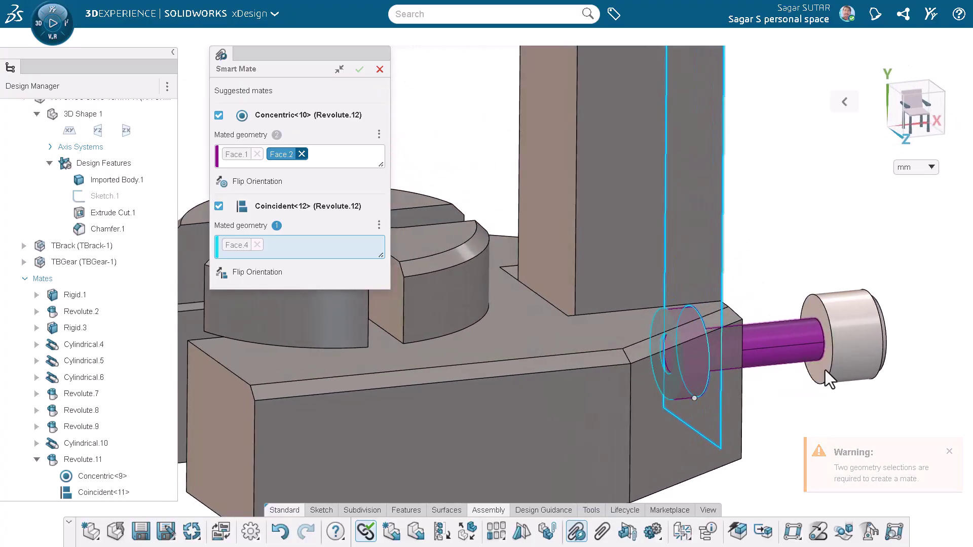
pyautogui.click(820, 374)
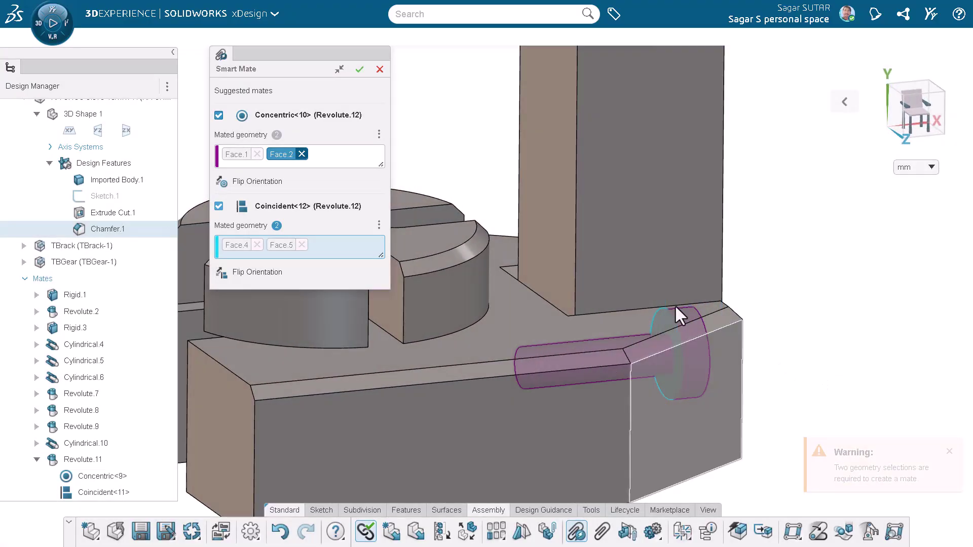
pyautogui.click(379, 69)
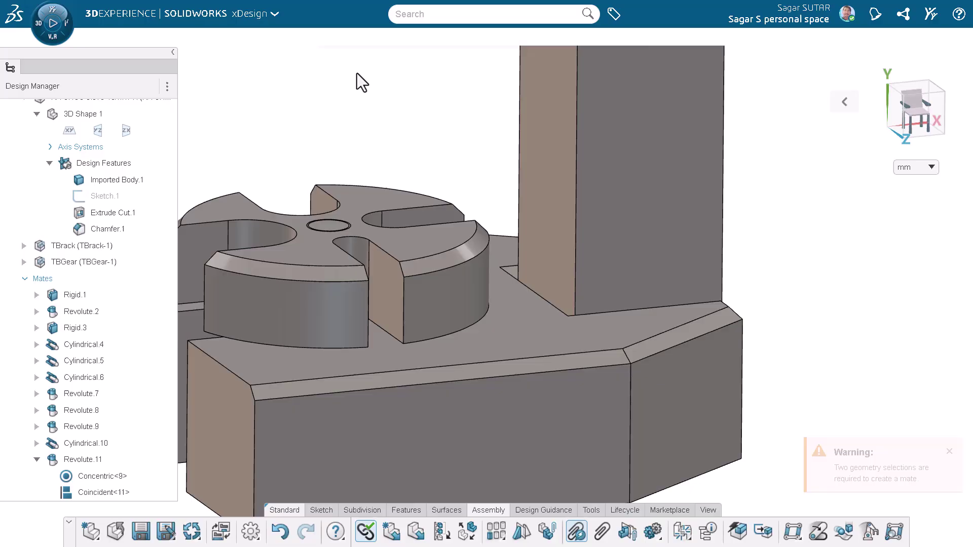
# Inspect the new revolute mate that holds the large screw in the base.
pyautogui.scroll(-3, 153, 337)
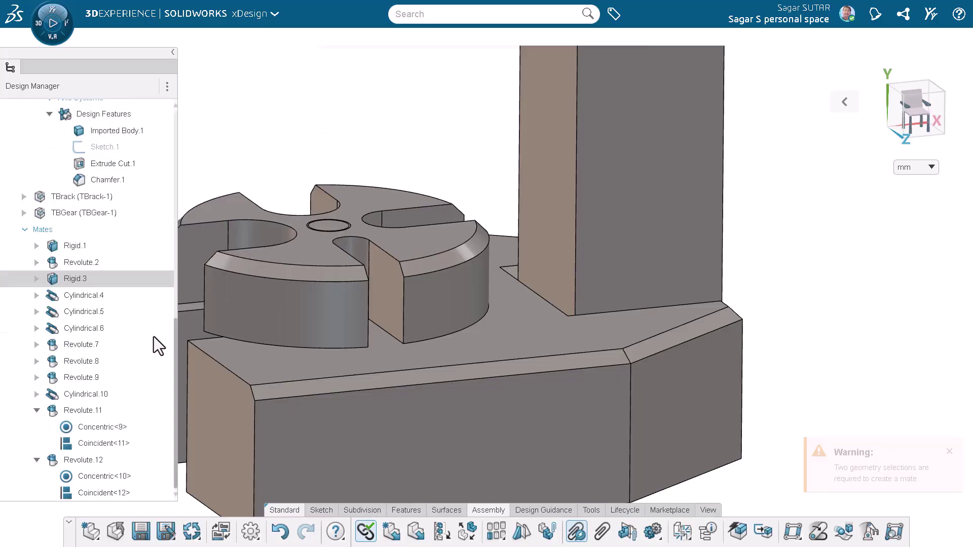
pyautogui.click(96, 460)
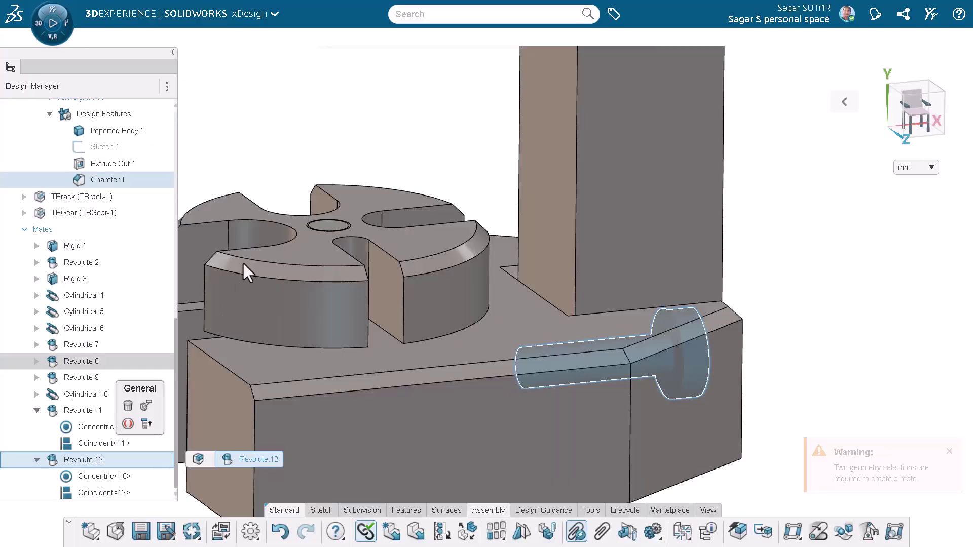
pyautogui.click(314, 136)
# Smart-mate the upper cap screw nearest the handle into the cover plate's matching upper hole.
pyautogui.press('f')
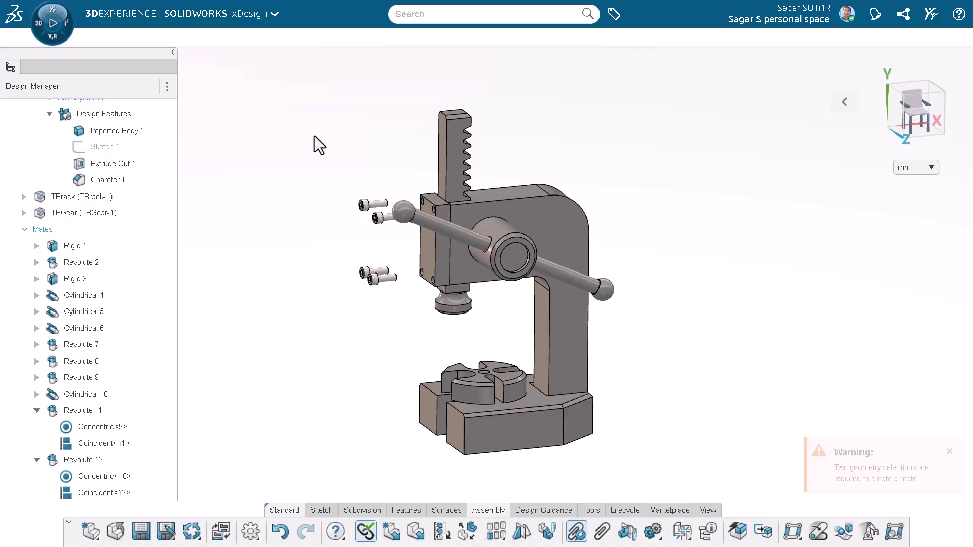
pyautogui.moveTo(302, 277); pyautogui.dragTo(341, 304, button='middle')
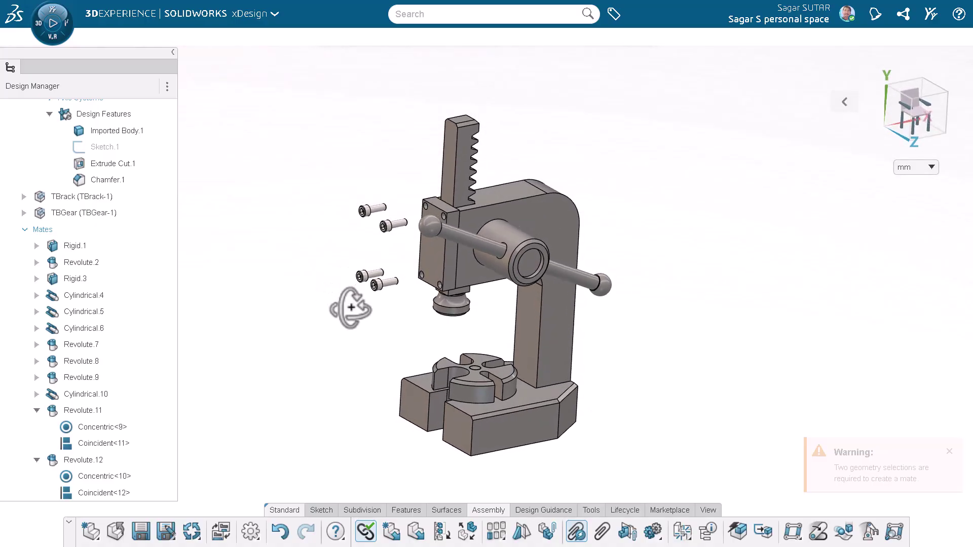
pyautogui.scroll(5, 435, 216)
pyautogui.scroll(3, 431, 217)
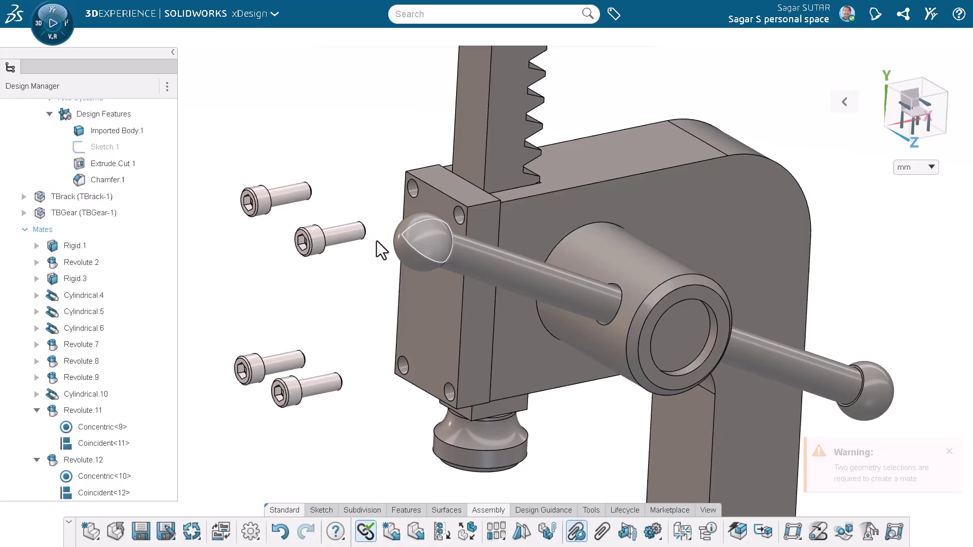
pyautogui.moveTo(348, 236); pyautogui.dragTo(463, 215)
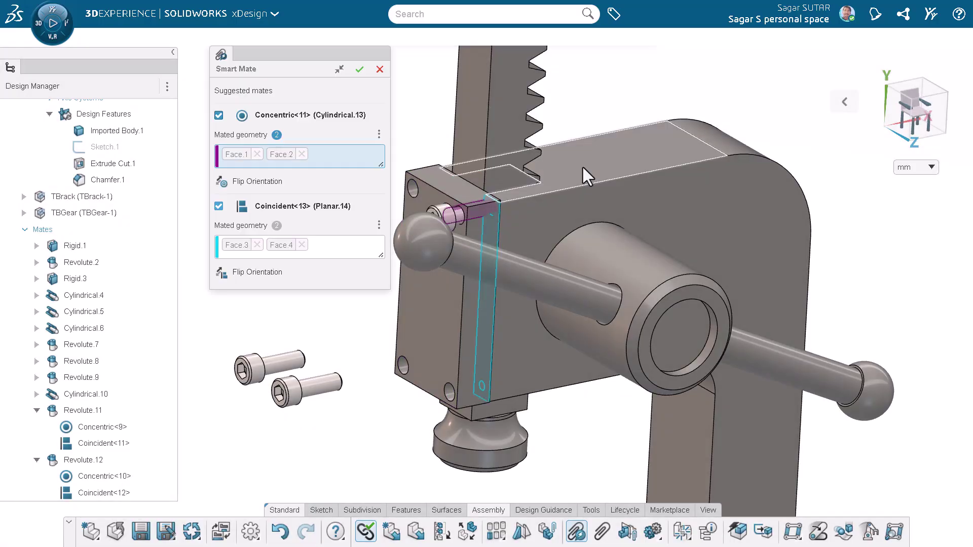
# Redefine this cap screw's coincident mate between the underside of its head and the cover plate's front face, and accept the mates.
pyautogui.click(257, 244)
pyautogui.moveTo(431, 276); pyautogui.dragTo(467, 266, button='middle')
pyautogui.scroll(3, 458, 226)
pyautogui.click(449, 216)
pyautogui.click(467, 269)
pyautogui.click(359, 69)
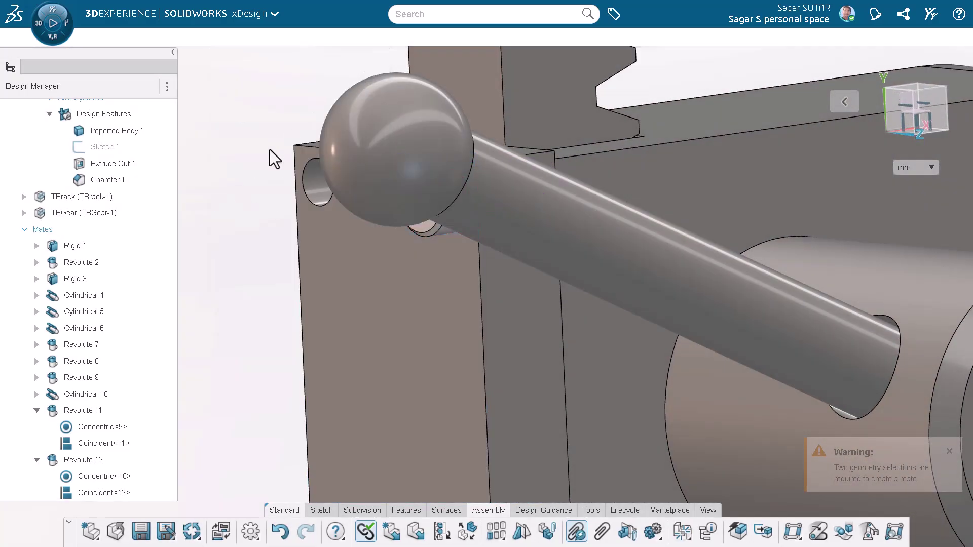
# Smart-mate the other upper cap screw into the cover plate's remaining upper hole.
pyautogui.press('f')
pyautogui.moveTo(274, 167); pyautogui.dragTo(294, 246, button='middle')
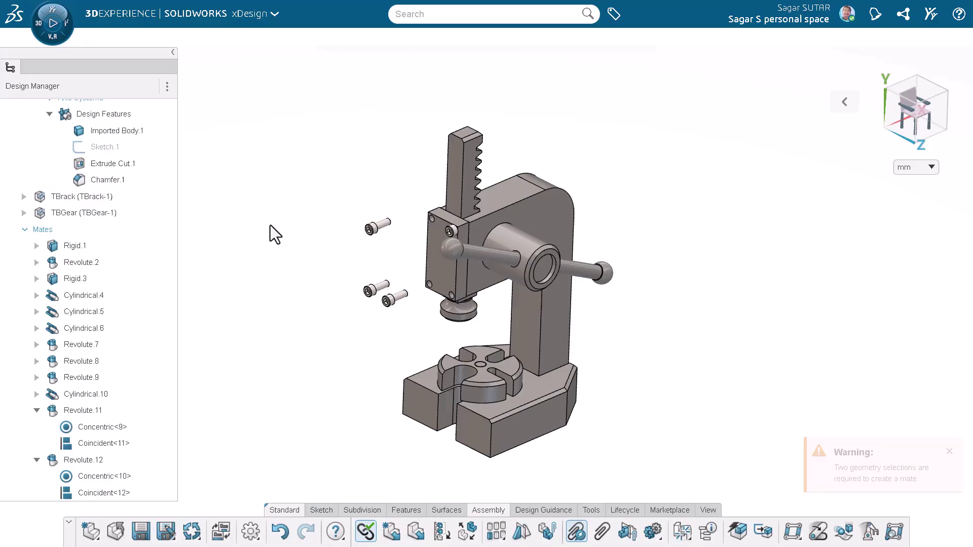
pyautogui.moveTo(371, 228); pyautogui.dragTo(431, 212)
pyautogui.scroll(4, 434, 221)
pyautogui.scroll(2, 434, 220)
pyautogui.scroll(3, 553, 177)
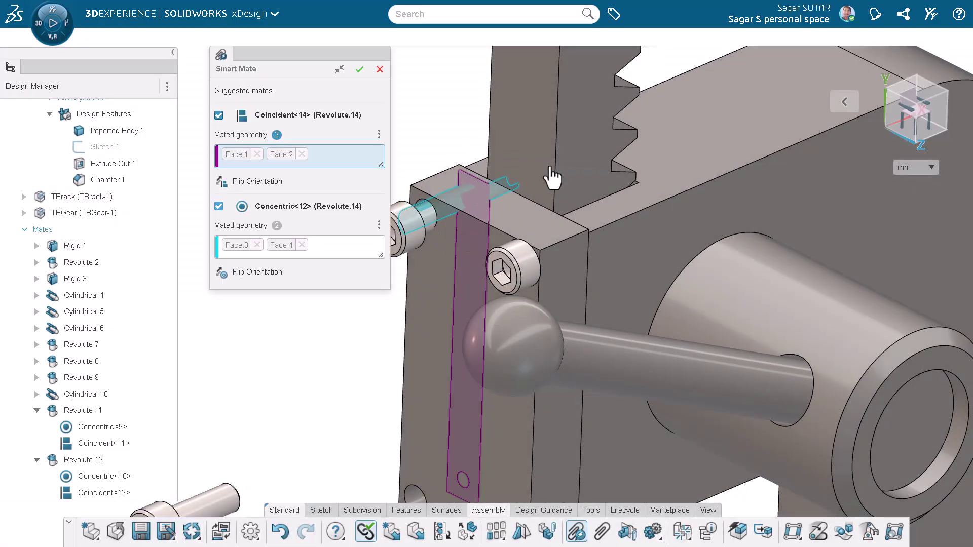
# Redefine the second upper cap screw's coincident mate between its head's underside and the cover plate's front face, and accept the mates.
pyautogui.click(256, 155)
pyautogui.click(257, 155)
pyautogui.moveTo(445, 217); pyautogui.dragTo(418, 225, button='middle')
pyautogui.scroll(3, 418, 225)
pyautogui.scroll(2, 413, 168)
pyautogui.click(412, 175)
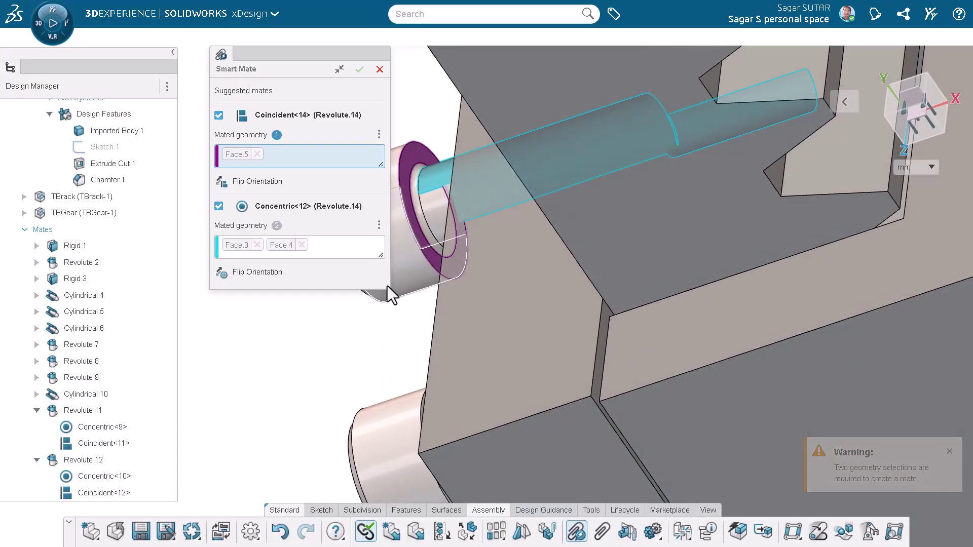
pyautogui.moveTo(387, 286); pyautogui.dragTo(484, 250, button='middle')
pyautogui.click(501, 244)
pyautogui.click(359, 69)
# Smart-mate one of the loose cap screws into the cover plate's lower hole on the handle hub side.
pyautogui.press('f')
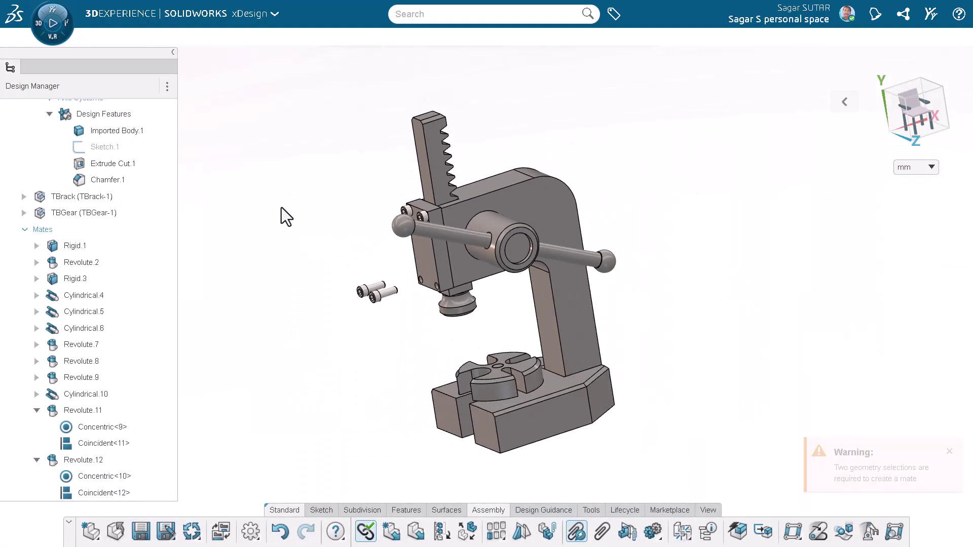
pyautogui.moveTo(281, 208); pyautogui.dragTo(335, 216, button='middle')
pyautogui.scroll(5, 448, 285)
pyautogui.moveTo(395, 295); pyautogui.dragTo(431, 263)
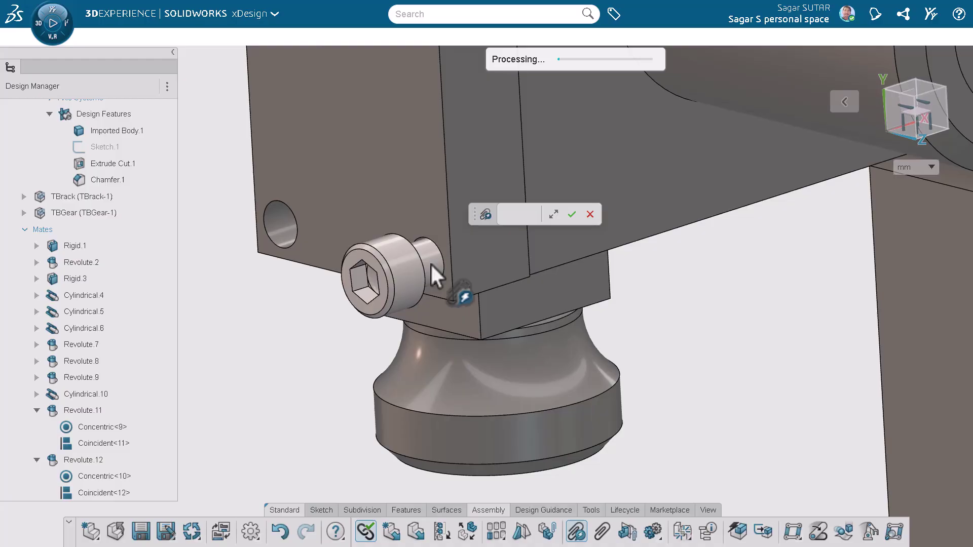
# Redefine the first lower cap screw's coincident mate so its head seats on the cover plate's front face, and accept the mates.
pyautogui.click(256, 155)
pyautogui.click(257, 154)
pyautogui.moveTo(466, 289)
pyautogui.mouseDown(button='middle')
pyautogui.moveTo(419, 332)
pyautogui.moveTo(465, 298)
pyautogui.mouseUp(button='middle')
pyautogui.click(460, 296)
pyautogui.click(359, 69)
# Smart-mate the last loose cap screw into the cover plate's remaining lower hole.
pyautogui.scroll(-4, 311, 289)
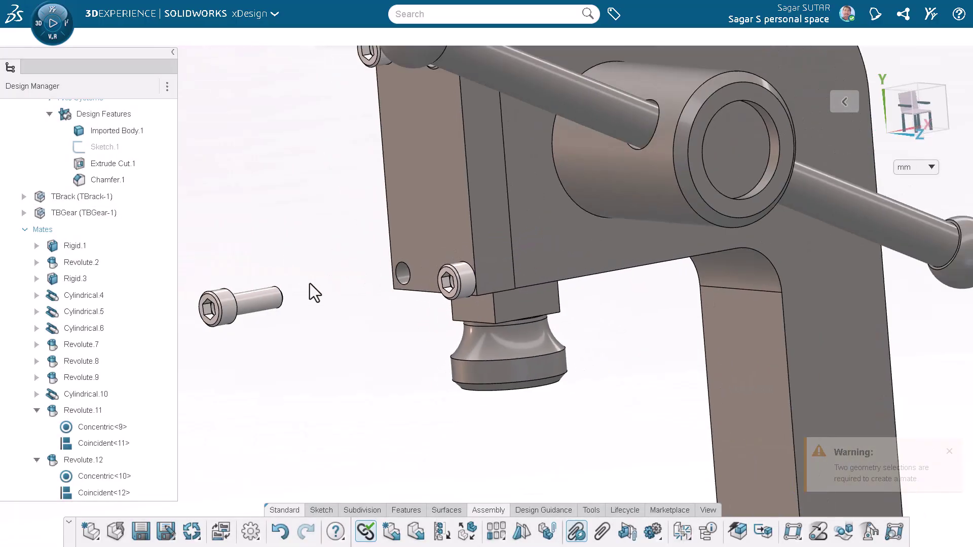
pyautogui.moveTo(249, 306); pyautogui.dragTo(405, 271)
pyautogui.scroll(4, 478, 238)
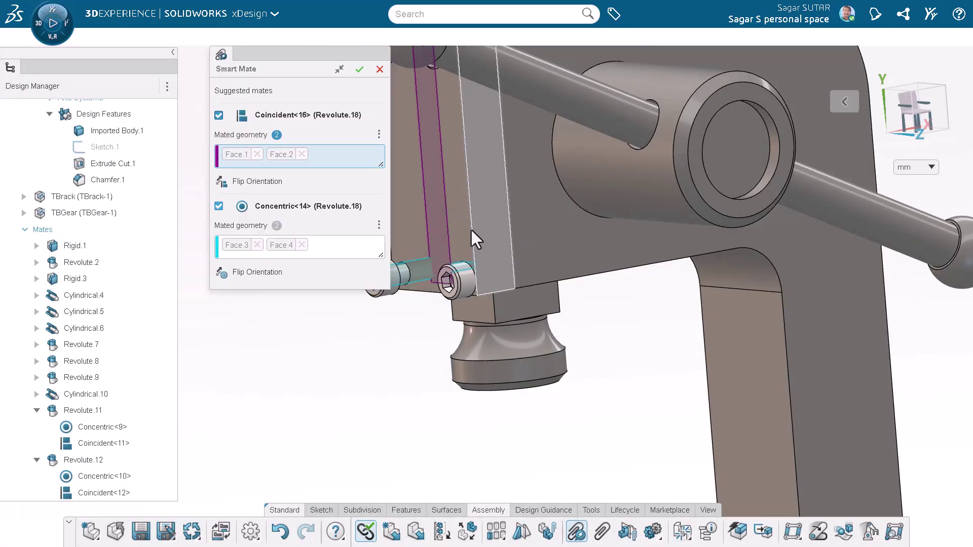
# Redefine the last cap screw's coincident mate between the underside of its head and the cover plate's front face, and accept the mates.
pyautogui.click(256, 155)
pyautogui.click(257, 156)
pyautogui.moveTo(421, 315); pyautogui.dragTo(380, 319, button='middle')
pyautogui.scroll(5, 438, 286)
pyautogui.moveTo(437, 284); pyautogui.dragTo(486, 304, button='middle')
pyautogui.click(430, 241)
pyautogui.scroll(-3, 430, 241)
pyautogui.click(451, 285)
pyautogui.click(359, 69)
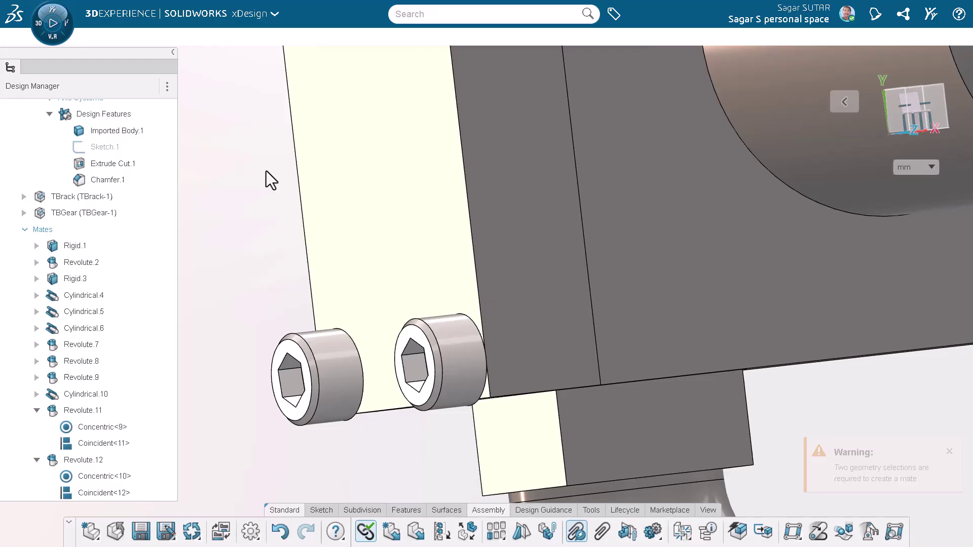
# Inspect the completed press and the cylindrical and planar mates that hold the cover plate's cap screws.
pyautogui.scroll(-6, 266, 171)
pyautogui.moveTo(266, 171); pyautogui.dragTo(340, 319, button='middle')
pyautogui.scroll(-5, 101, 131)
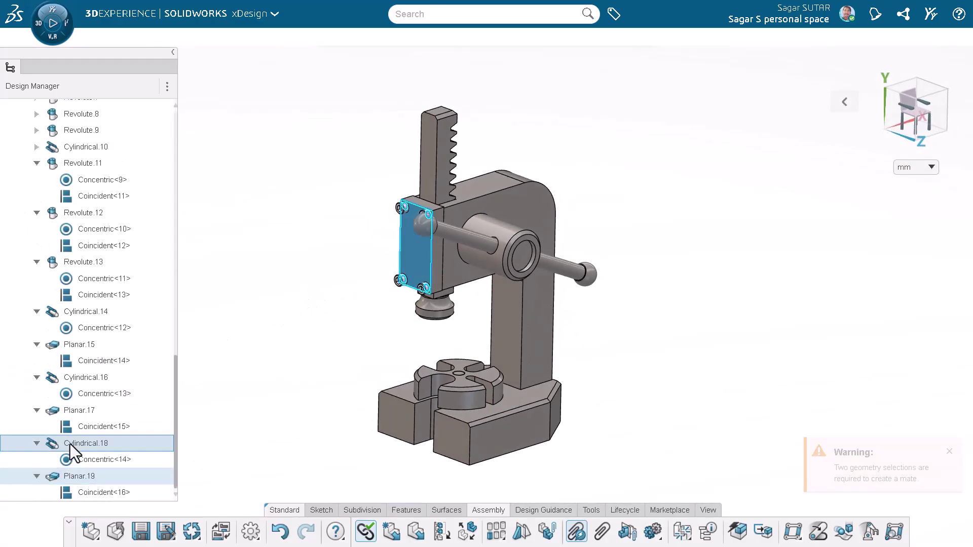
pyautogui.click(78, 311)
pyautogui.click(242, 333)
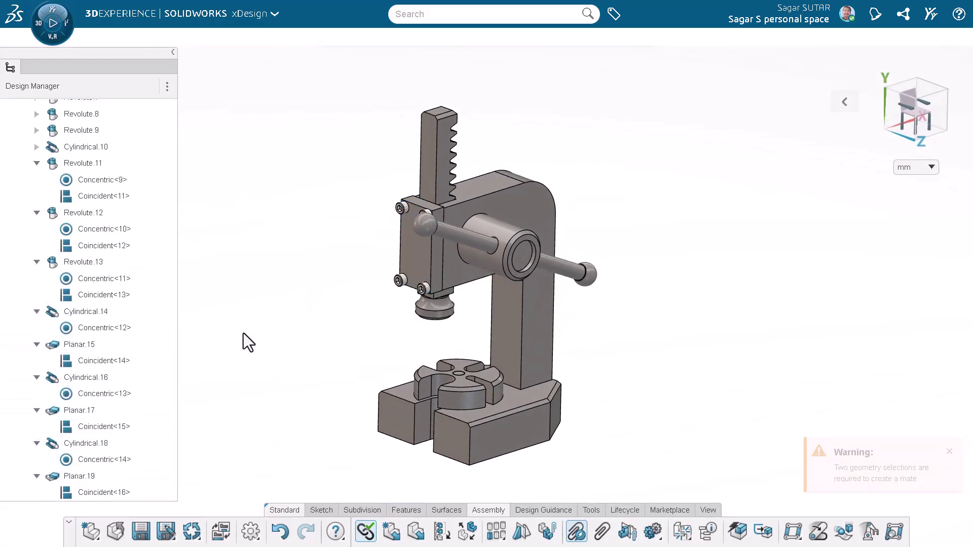